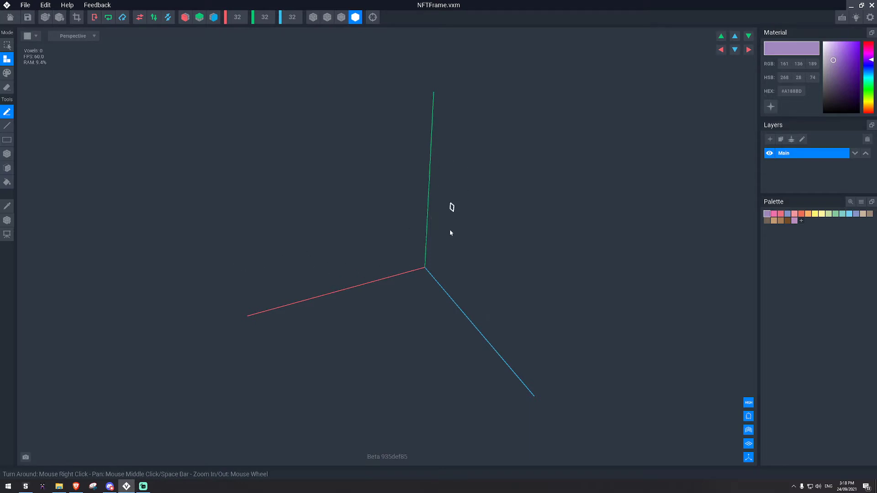
# Set the volume's Z depth to 2.
pyautogui.click(297, 21)
pyautogui.write('2')
pyautogui.press('Return')
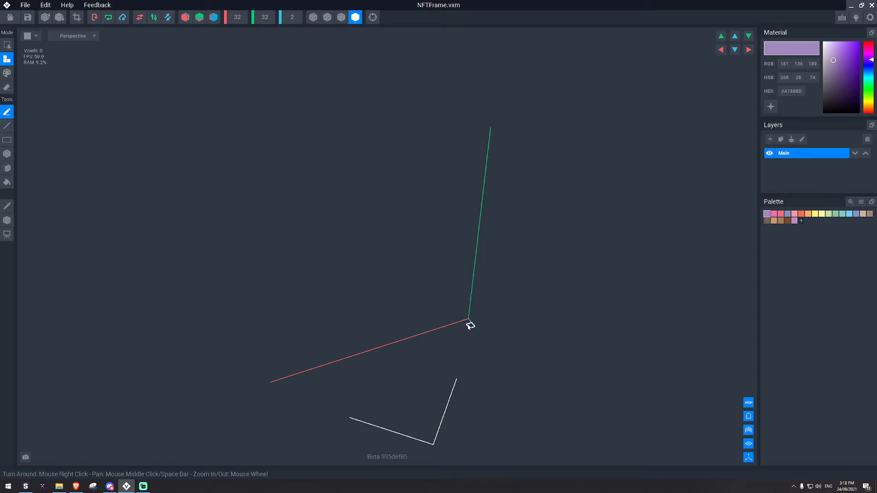
pyautogui.click(294, 21)
# Try to set the volume's X width to 300.
pyautogui.doubleClick(238, 18)
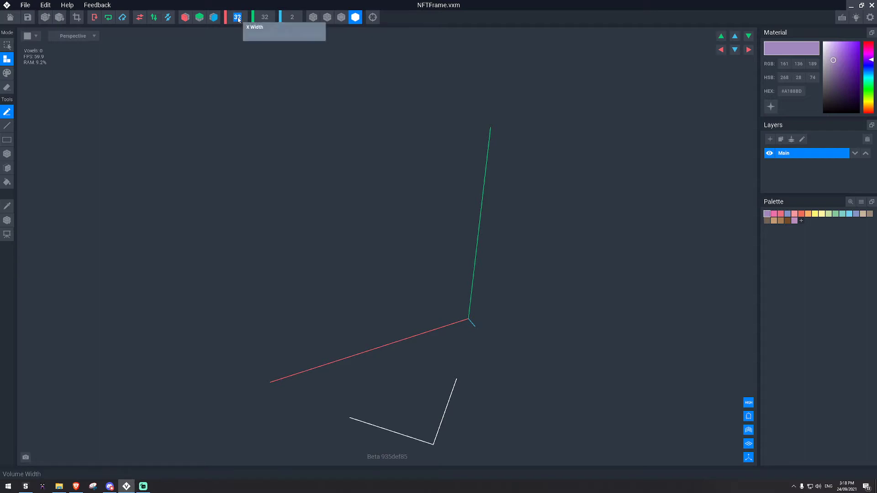
pyautogui.write('300')
pyautogui.press('Return')
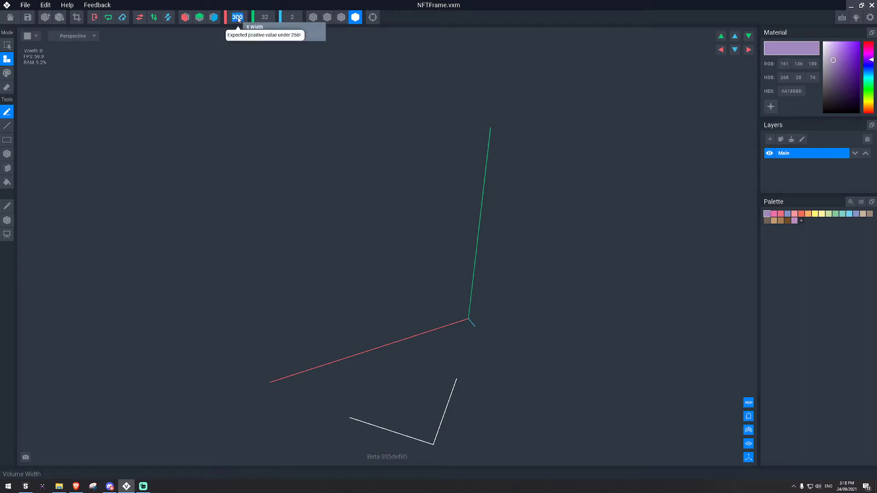
# Set the volume's X width and Y height to 256 each.
pyautogui.click(243, 20)
pyautogui.write('0')
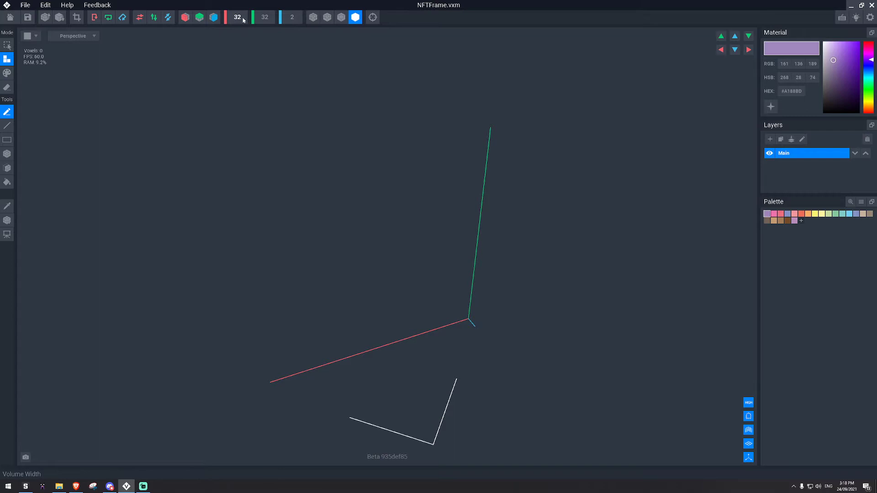
pyautogui.press('Return')
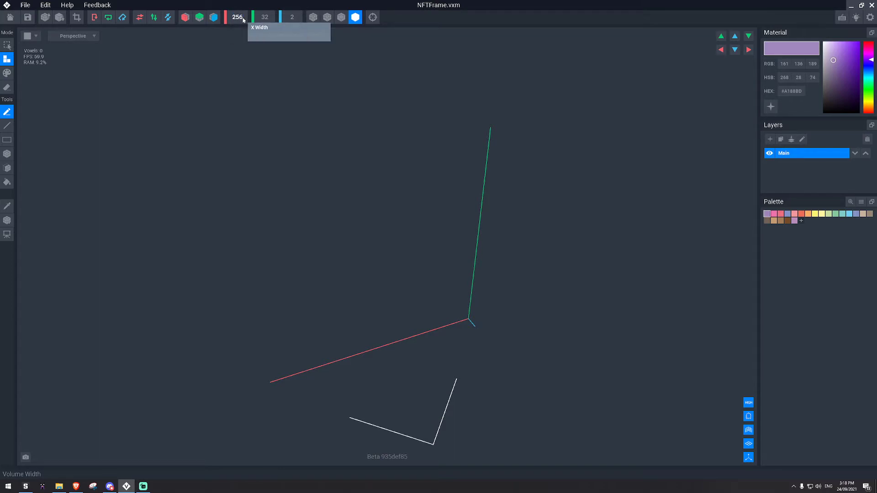
pyautogui.click(261, 18)
pyautogui.write('256')
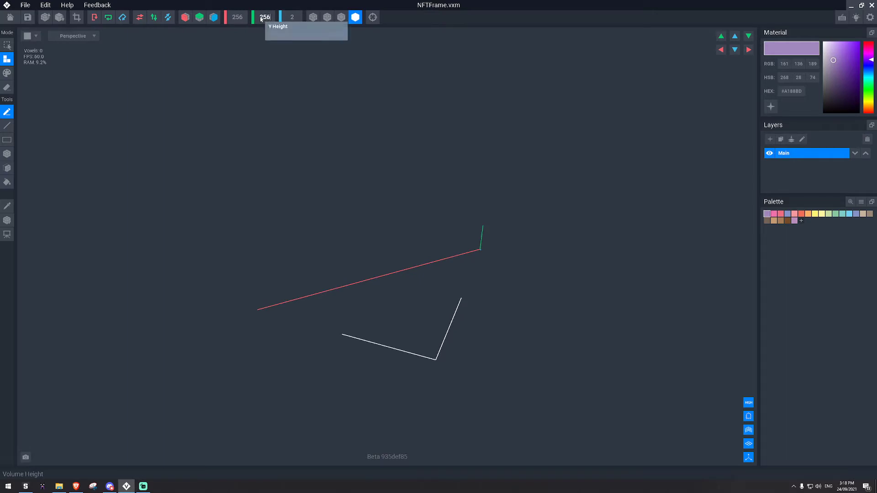
pyautogui.press('Return')
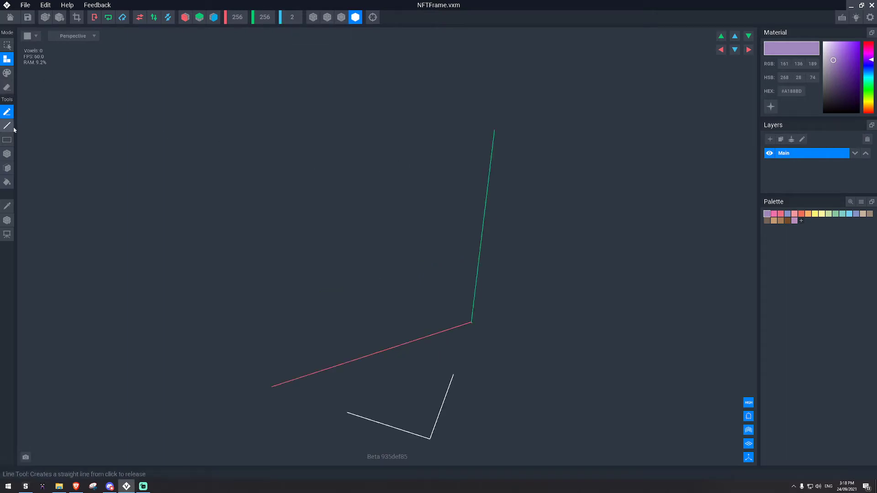
# Fill the whole 256 × 256 × 2 volume with purple voxels using the Bucket tool.
pyautogui.click(10, 186)
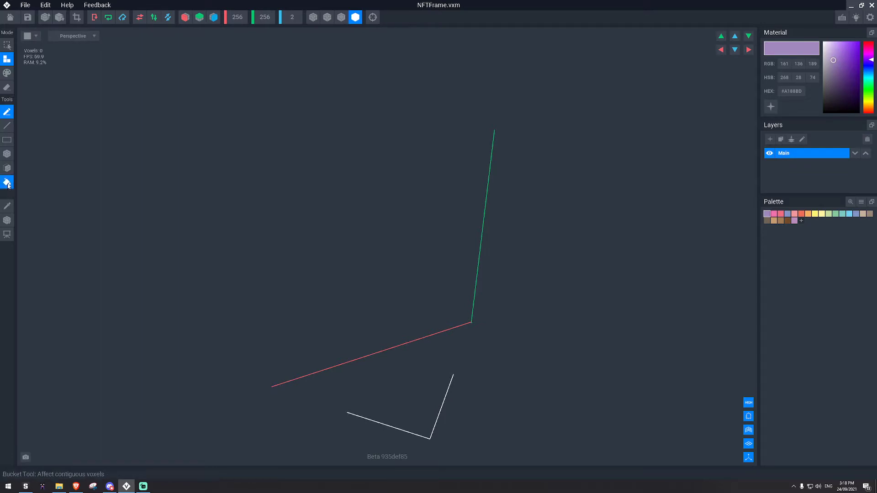
pyautogui.click(427, 304)
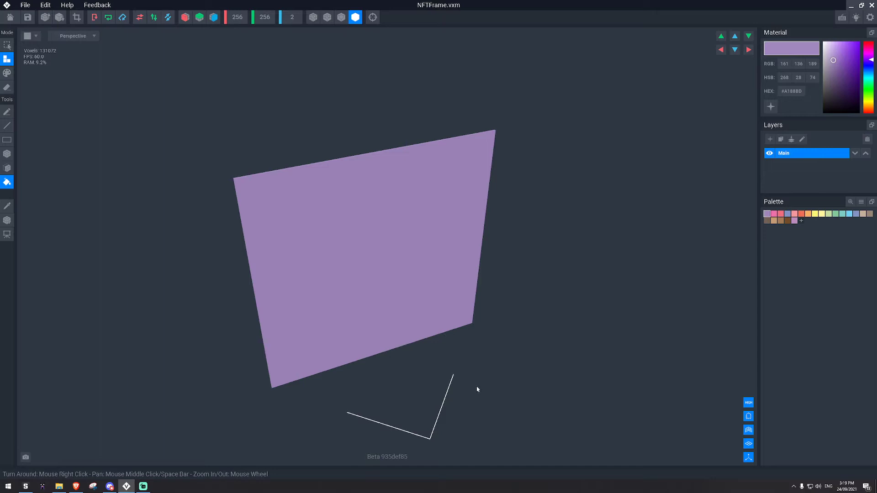
pyautogui.moveTo(347, 350); pyautogui.dragTo(347, 350, button='right')
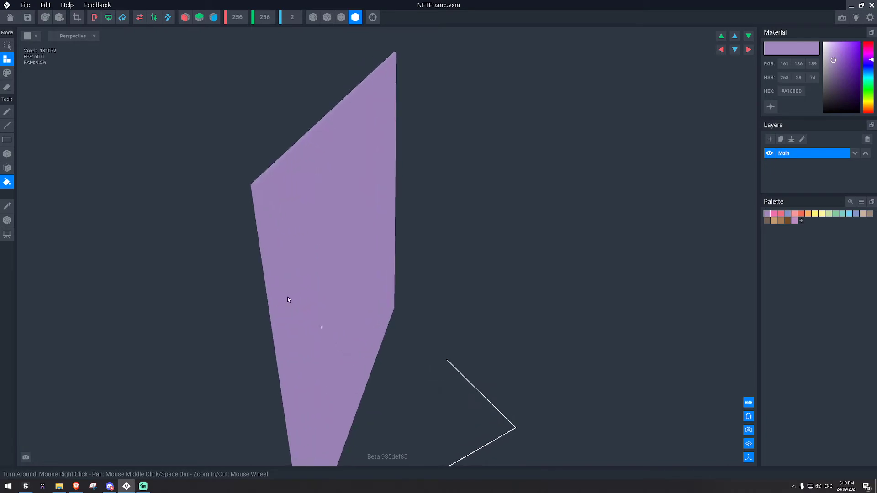
pyautogui.click(6, 154)
pyautogui.moveTo(307, 239); pyautogui.dragTo(256, 201, button='right')
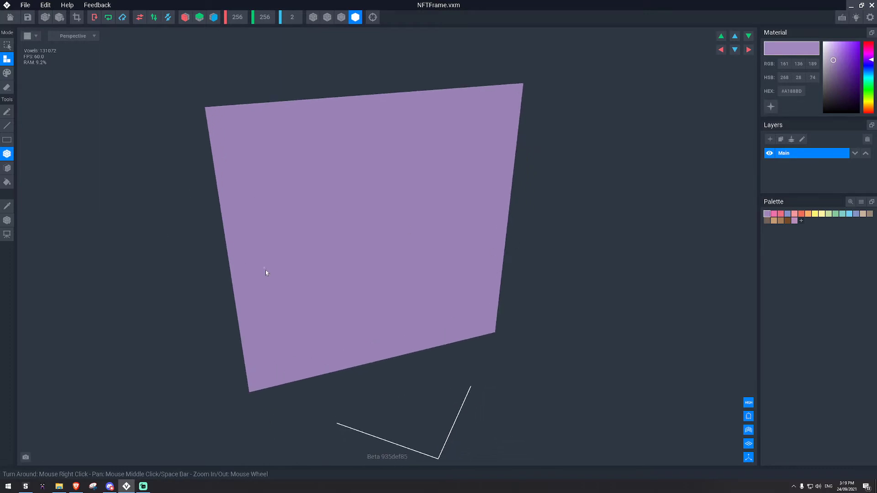
# Move the pivot along the X axis to the middle of the purple panel's bottom edge.
pyautogui.click(7, 220)
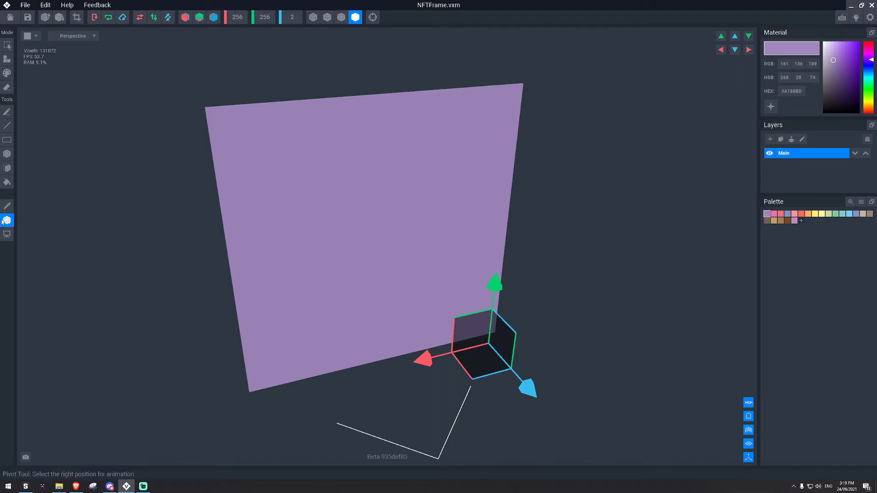
pyautogui.moveTo(306, 357); pyautogui.dragTo(299, 326, button='middle')
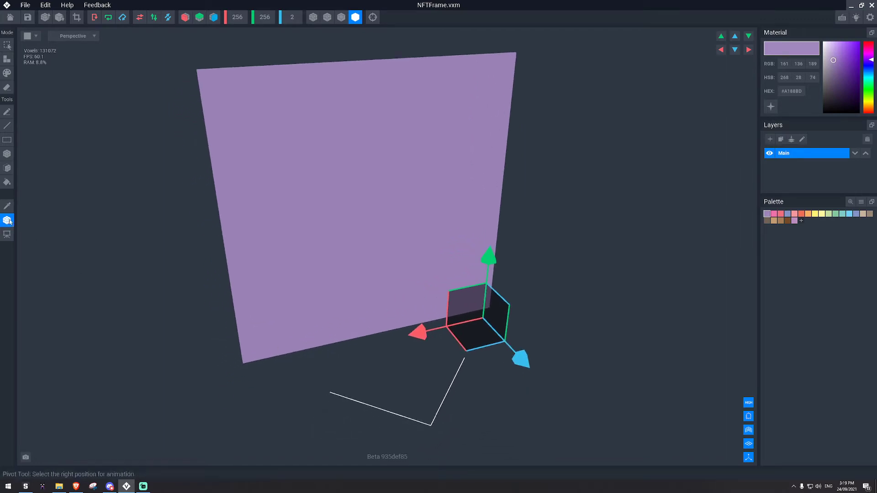
pyautogui.moveTo(409, 338); pyautogui.dragTo(313, 350)
pyautogui.moveTo(405, 385); pyautogui.dragTo(394, 374)
pyautogui.scroll(3, 425, 349)
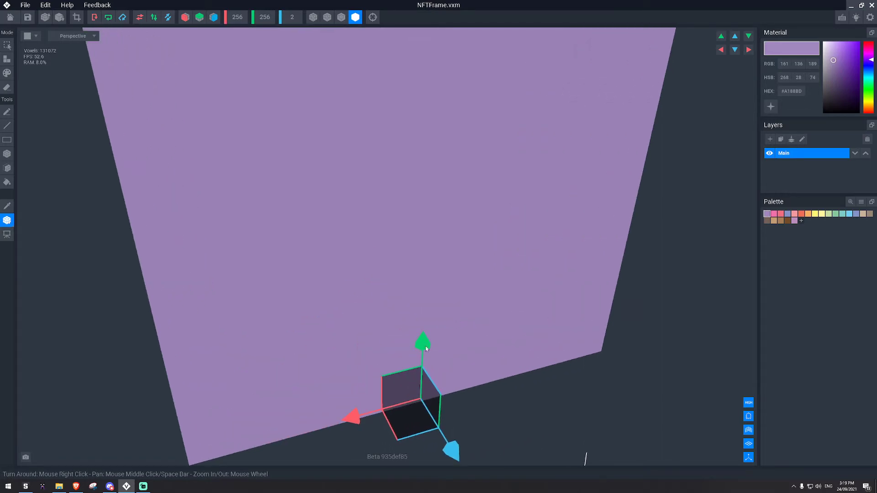
pyautogui.moveTo(483, 428); pyautogui.dragTo(463, 397, button='middle')
pyautogui.moveTo(484, 428); pyautogui.dragTo(309, 237, button='right')
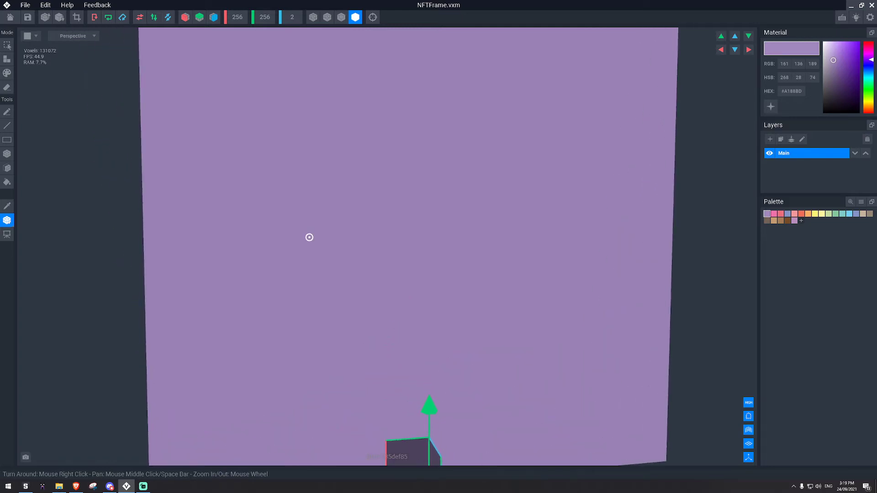
pyautogui.moveTo(310, 237); pyautogui.dragTo(297, 201, button='middle')
pyautogui.moveTo(471, 425); pyautogui.dragTo(491, 412, button='right')
pyautogui.moveTo(403, 377); pyautogui.dragTo(404, 380)
pyautogui.moveTo(320, 364); pyautogui.dragTo(325, 366)
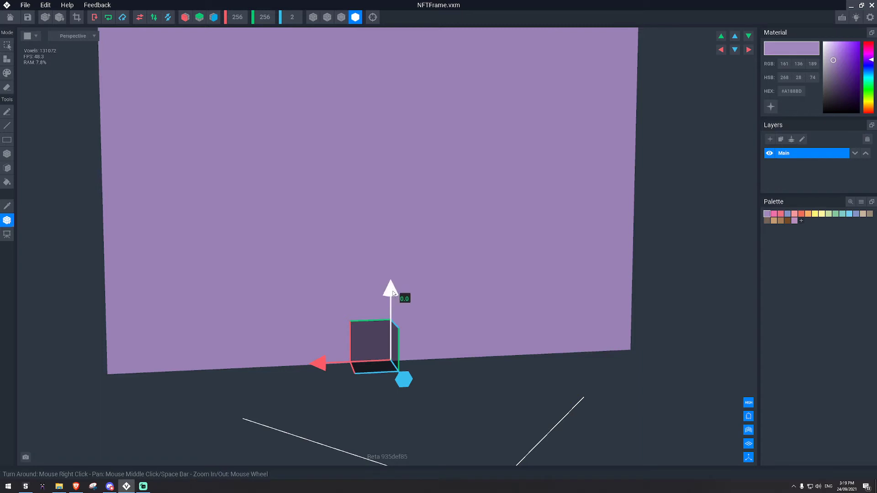
pyautogui.moveTo(553, 121); pyautogui.dragTo(525, 266, button='middle')
pyautogui.scroll(-1, 525, 266)
pyautogui.scroll(-3, 525, 267)
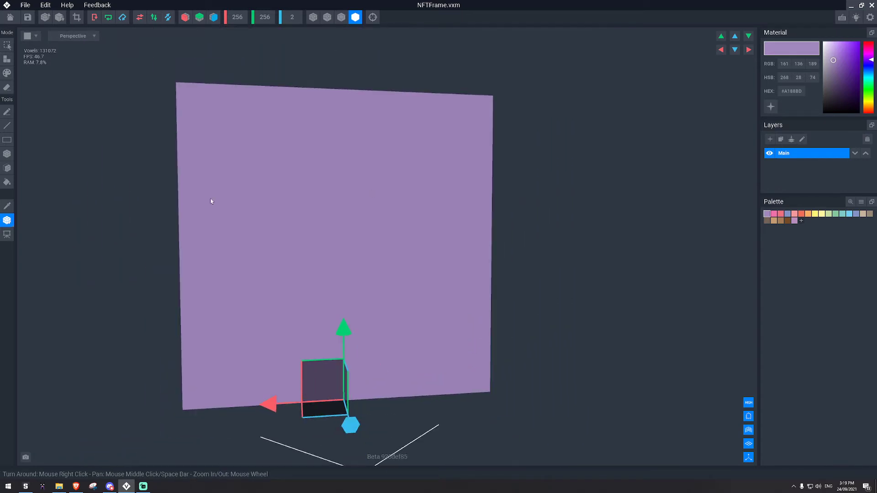
# Draw a frame area covering the panel's entire front face, from its upper corner to the diagonally opposite lower corner.
pyautogui.click(6, 235)
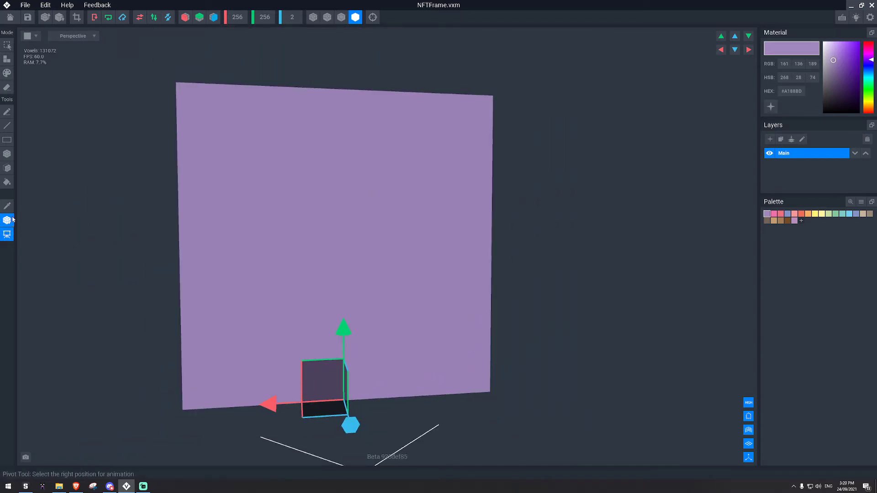
pyautogui.click(8, 220)
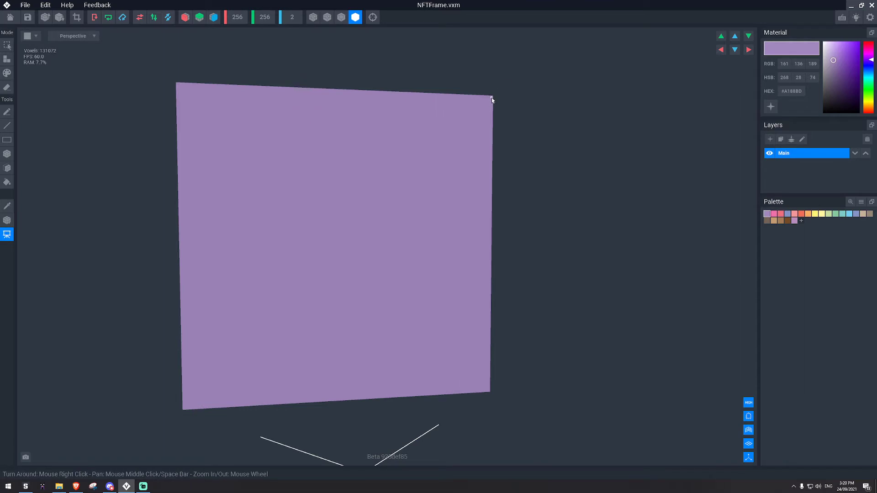
pyautogui.moveTo(492, 99); pyautogui.dragTo(182, 413)
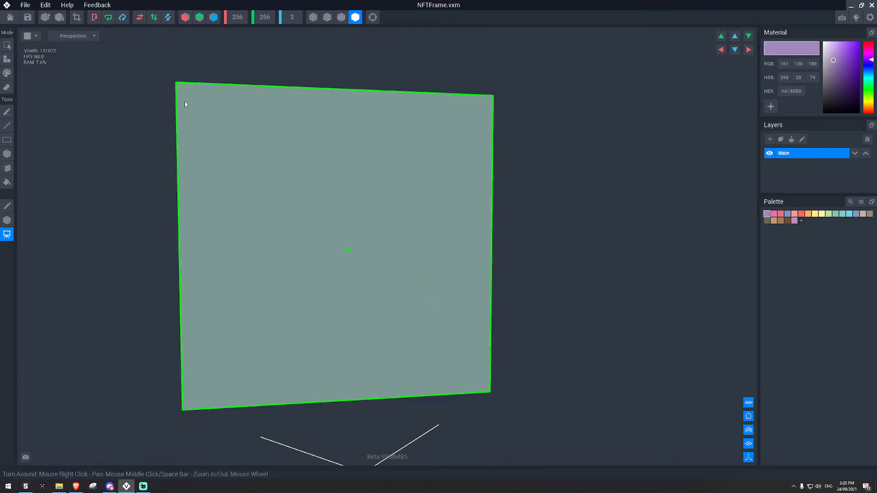
# Export the asset to the Marketplace with the second thumbnail of the first row, showing the light purple panel.
pyautogui.click(26, 5)
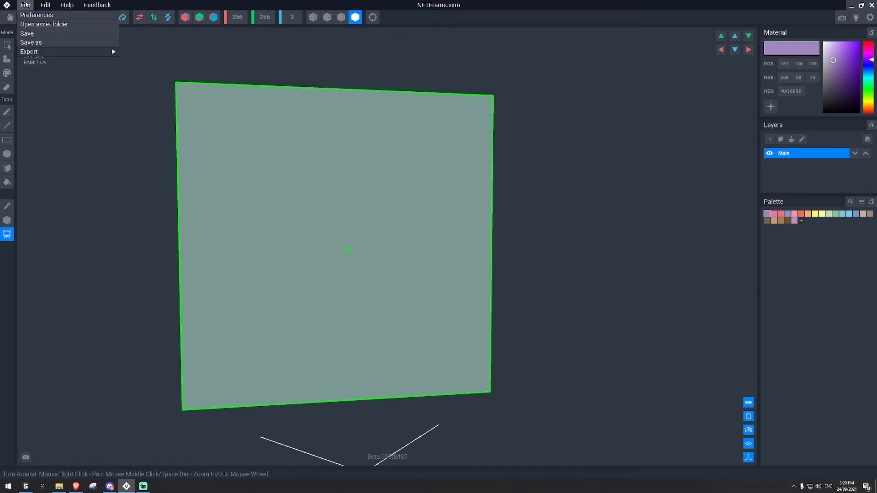
pyautogui.moveTo(112, 49)
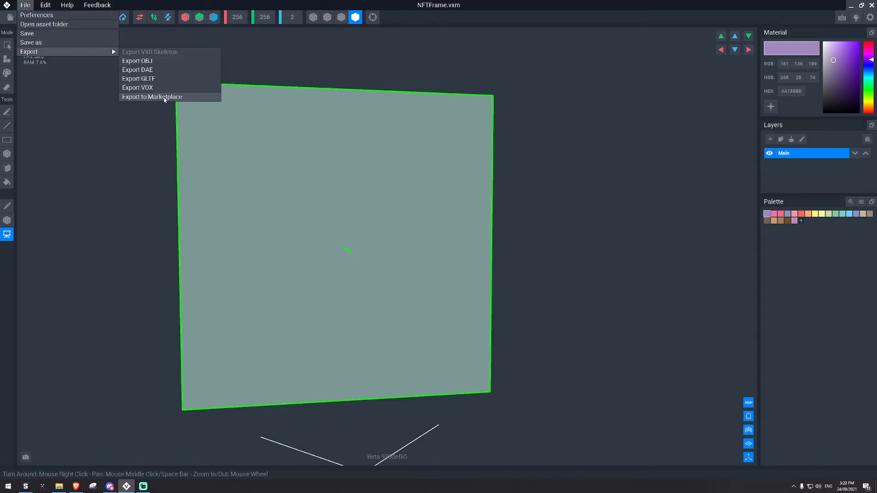
pyautogui.click(164, 97)
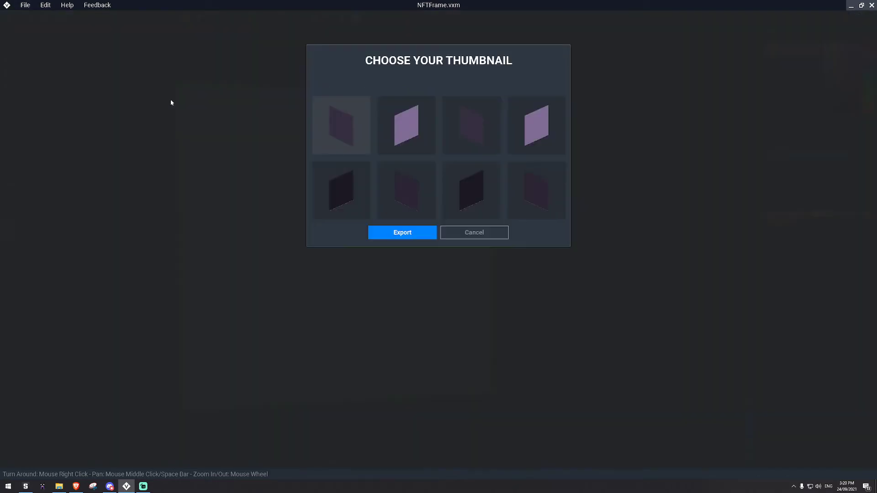
pyautogui.click(400, 136)
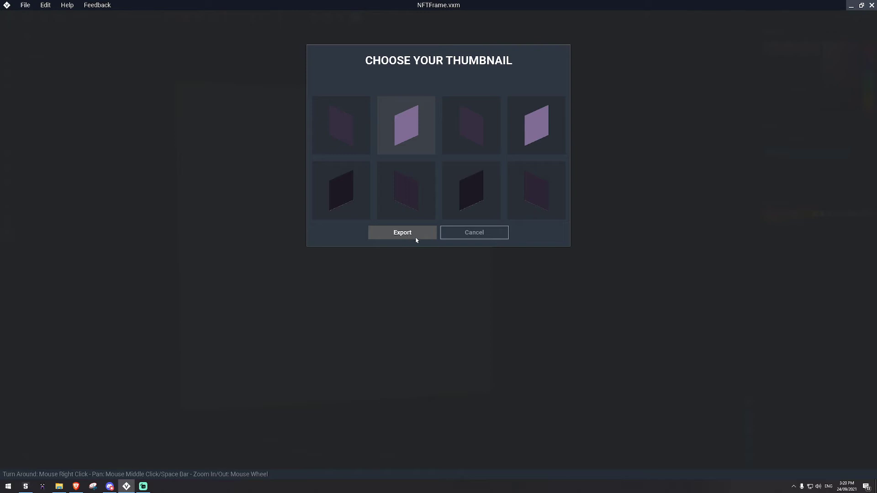
pyautogui.click(415, 239)
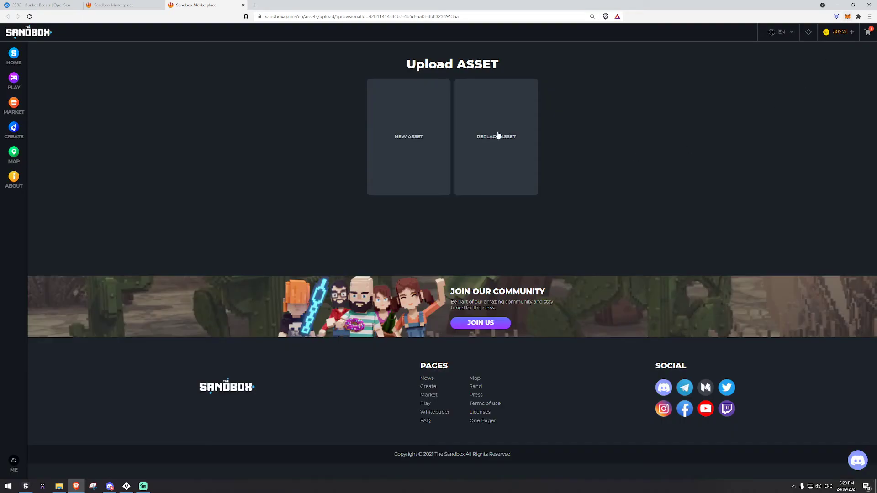
# Start a new asset upload with "Frame Test" as both name and description, and try to continue to the categories.
pyautogui.click(416, 143)
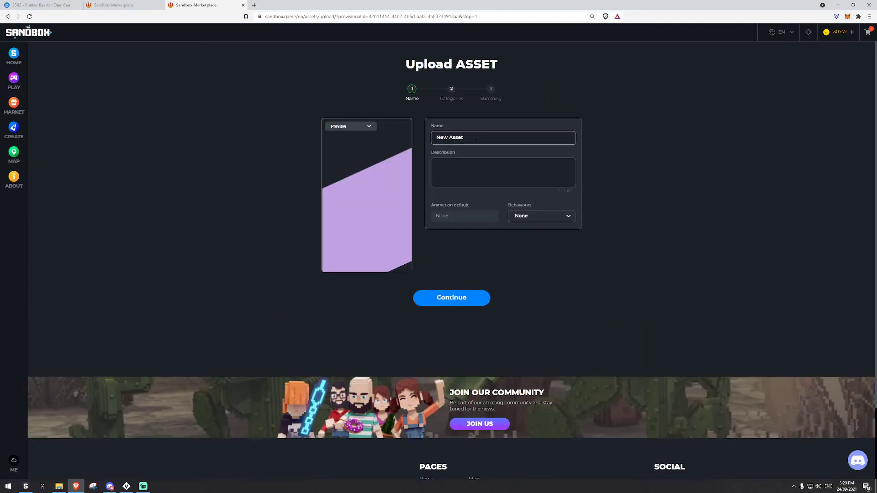
pyautogui.write('Fram')
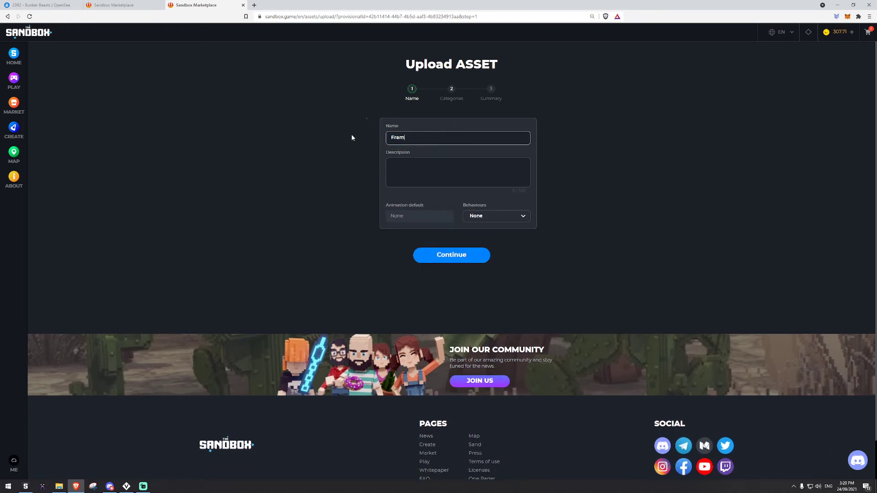
pyautogui.write('e Test')
pyautogui.press('Tab')
pyautogui.write('Frame Test')
pyautogui.click(447, 254)
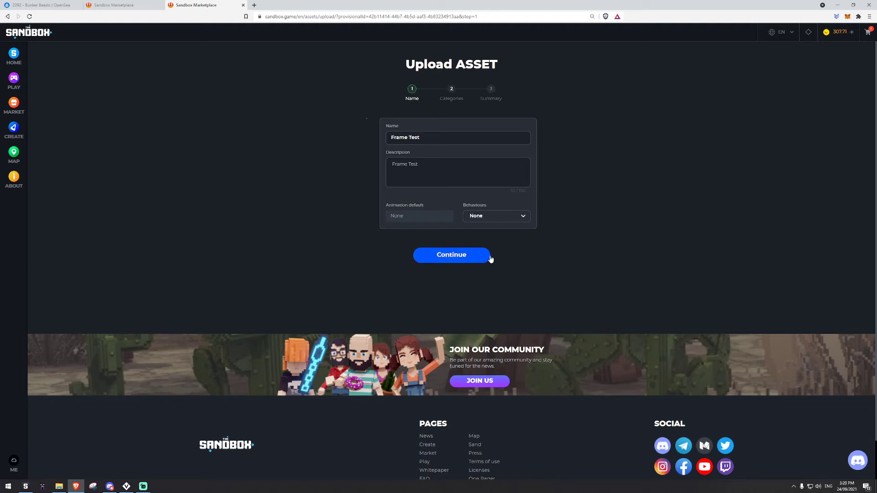
pyautogui.click(476, 260)
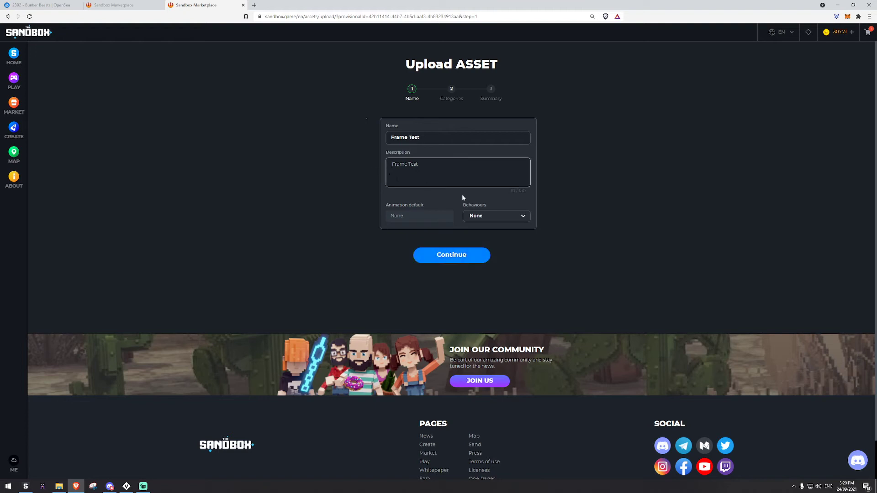
pyautogui.click(422, 142)
pyautogui.click(456, 259)
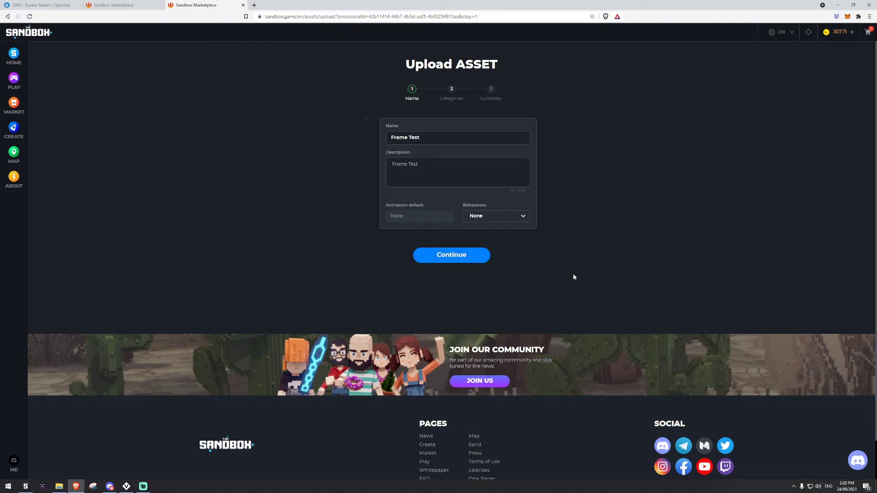
# Switch to The Sandbox Game Maker, assign the Large Frame Test asset to quick slot 1 and select it for placement.
pyautogui.click(27, 487)
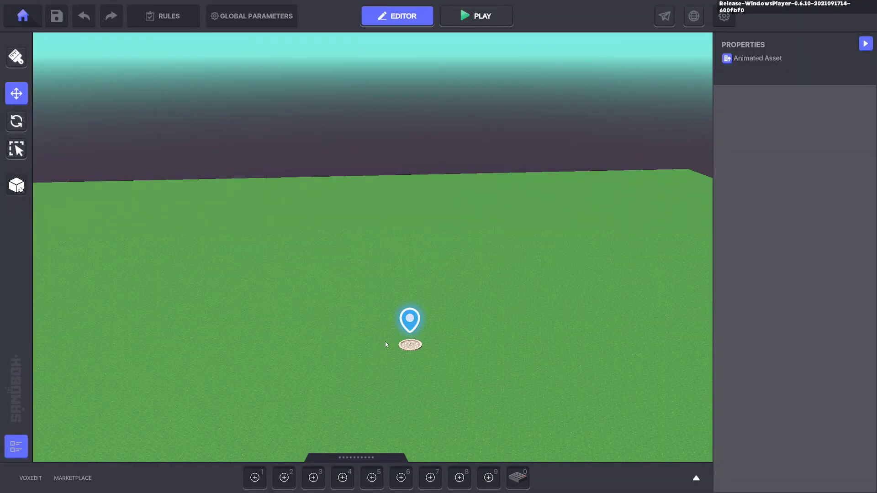
pyautogui.press('Tab')
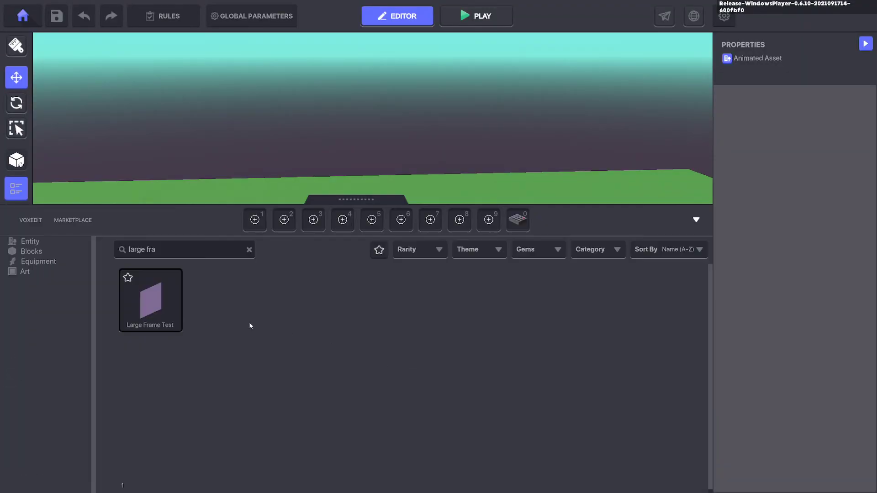
pyautogui.moveTo(180, 295); pyautogui.dragTo(255, 220)
pyautogui.press('Tab')
pyautogui.click(252, 478)
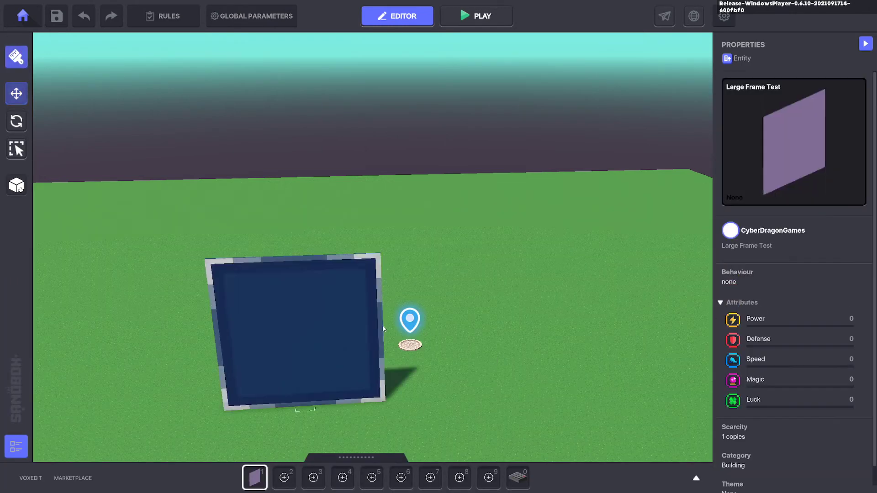
# Place the Large Frame Test asset on the ground behind the spawn point and add an NFTImage component to it.
pyautogui.click(394, 295)
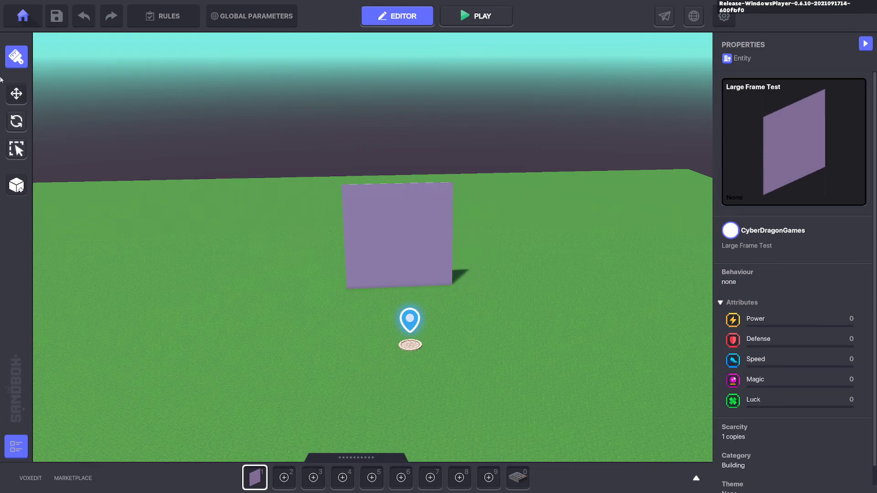
pyautogui.click(14, 91)
pyautogui.scroll(2, 502, 262)
pyautogui.click(411, 223)
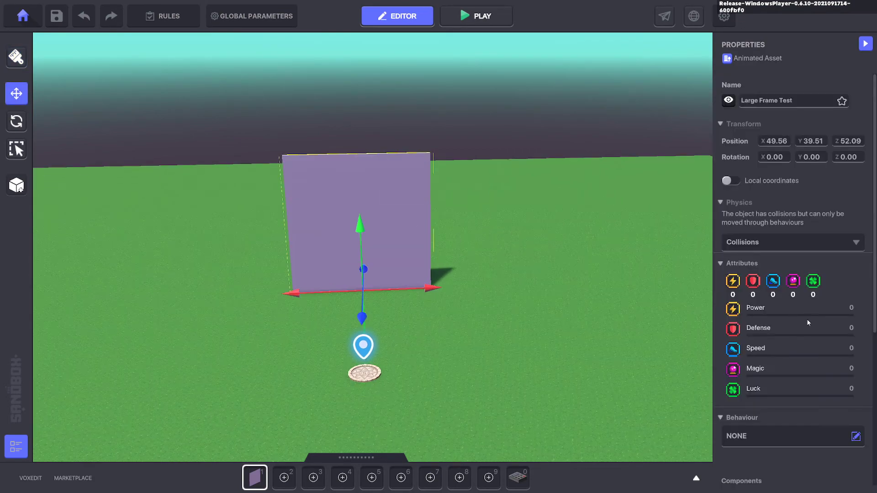
pyautogui.scroll(-5, 807, 323)
pyautogui.click(766, 256)
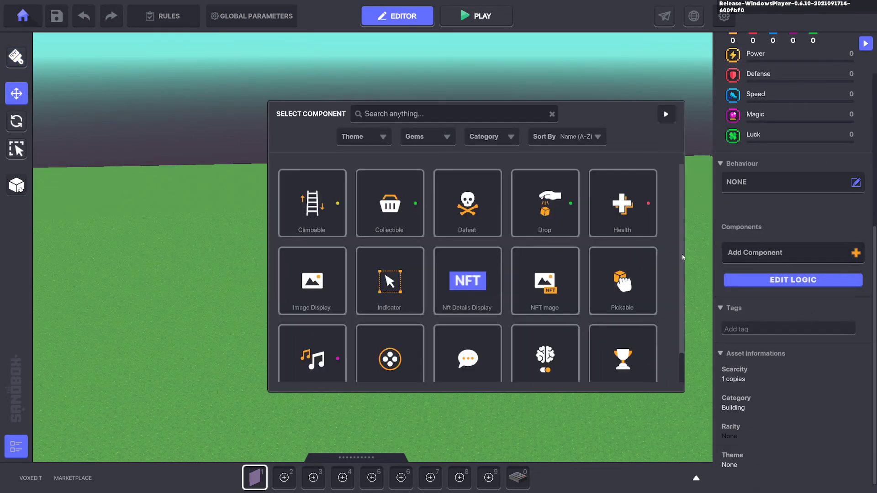
pyautogui.click(550, 295)
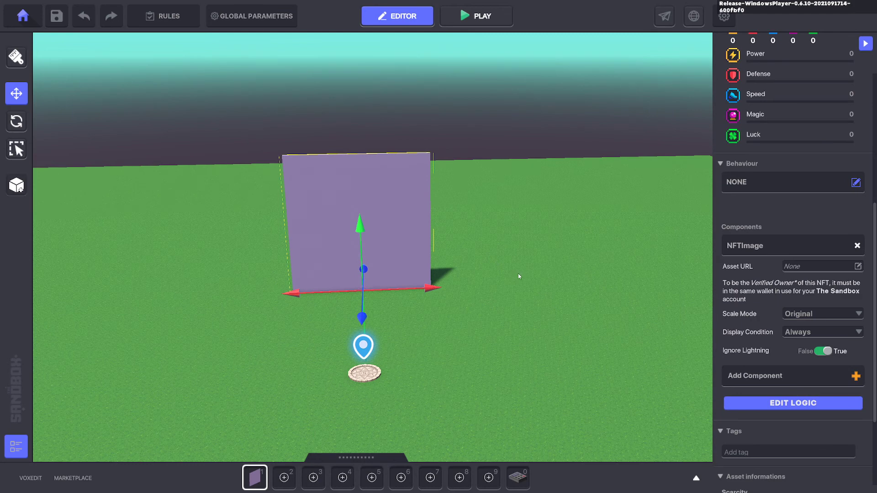
# Copy the page URL of the Bunker Beasts #2392 NFT from OpenSea in the browser and return to Game Maker.
pyautogui.moveTo(734, 267)
pyautogui.hotkey('alt', 'Tab')
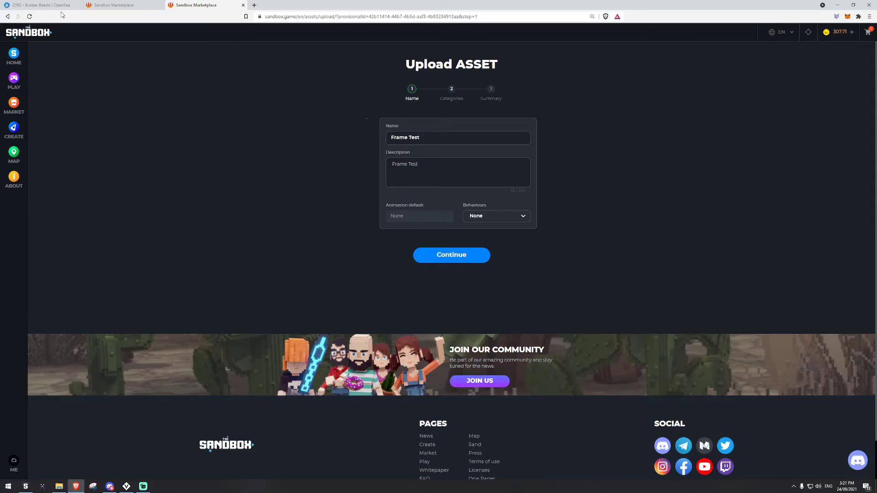
pyautogui.click(45, 5)
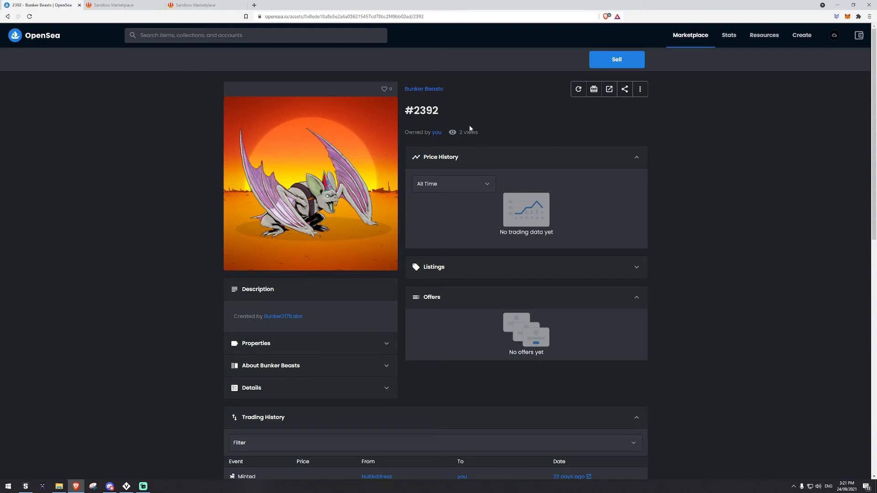
pyautogui.click(305, 17)
pyautogui.hotkey('ctrl', 'c')
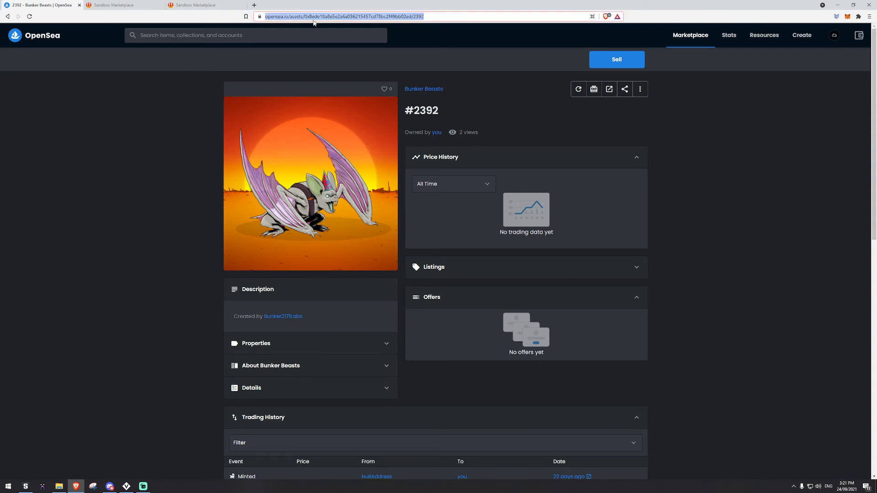
pyautogui.click(42, 487)
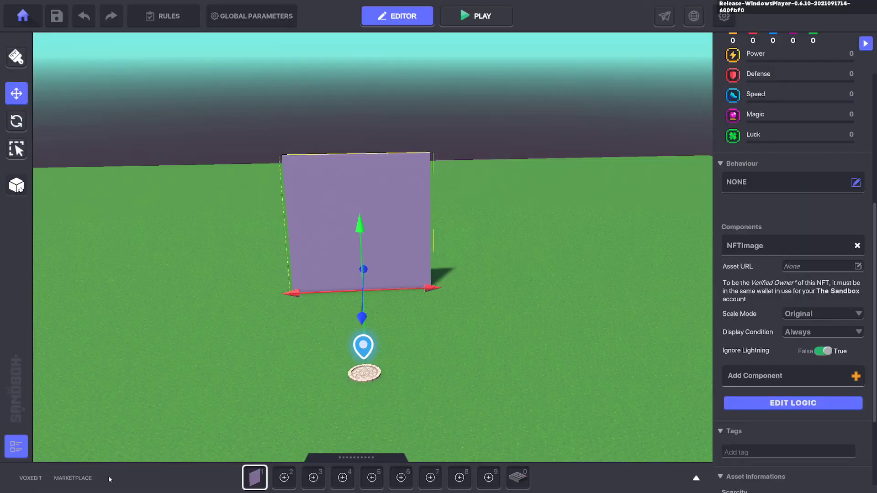
# Paste the copied OpenSea link as the NFTImage component's asset URL, validate it and accept the image.
pyautogui.click(788, 270)
pyautogui.hotkey('ctrl', 'v')
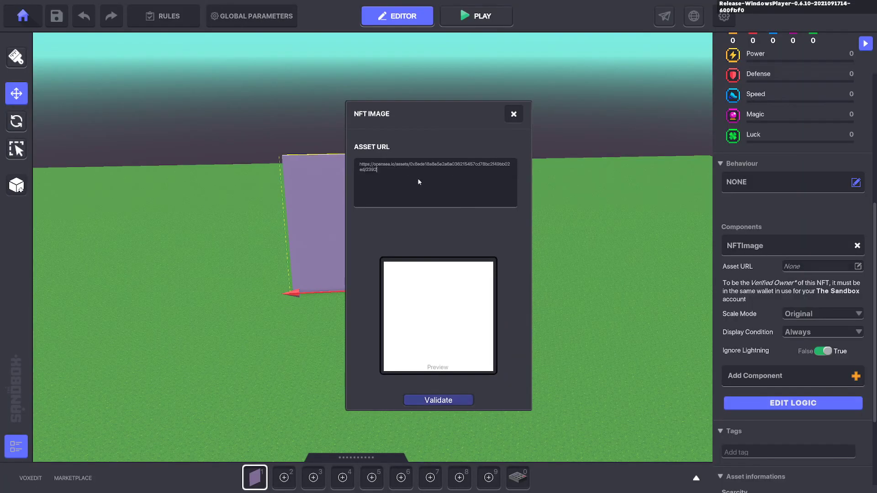
pyautogui.click(450, 402)
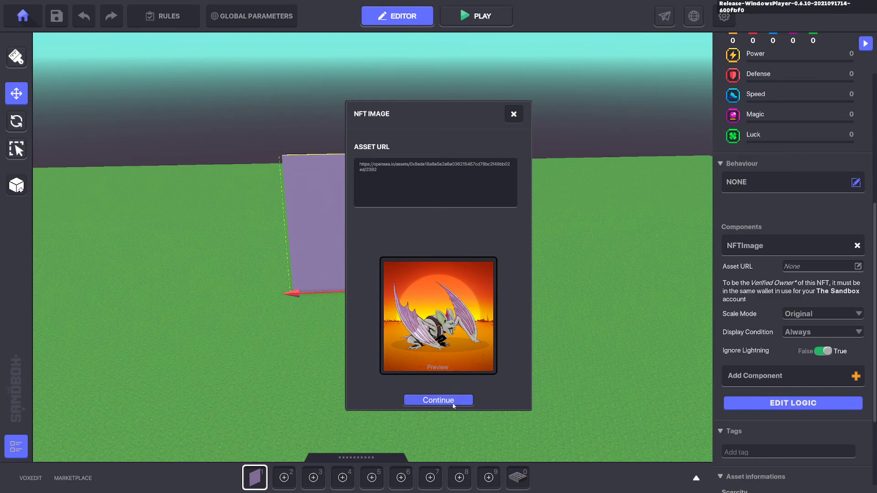
pyautogui.click(453, 405)
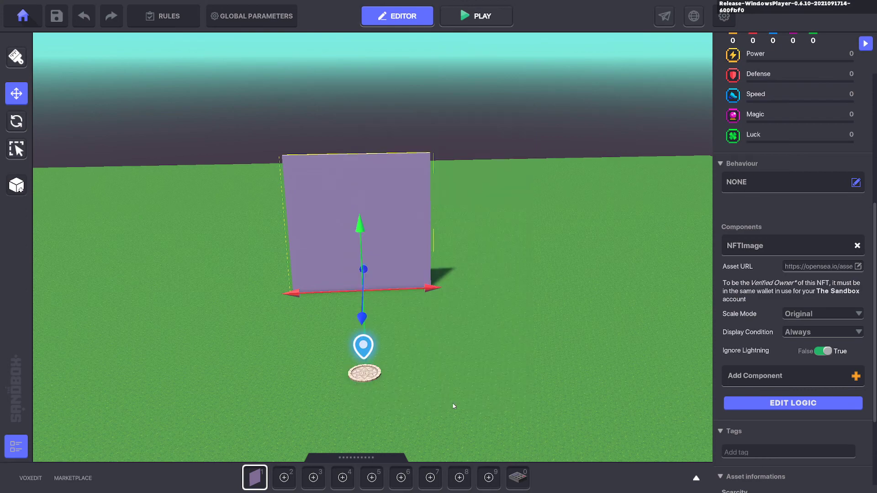
# Playtest the experience, walk around the frame to inspect its front and back, and return to the editor.
pyautogui.click(528, 331)
pyautogui.hotkey('ctrl', 'p')
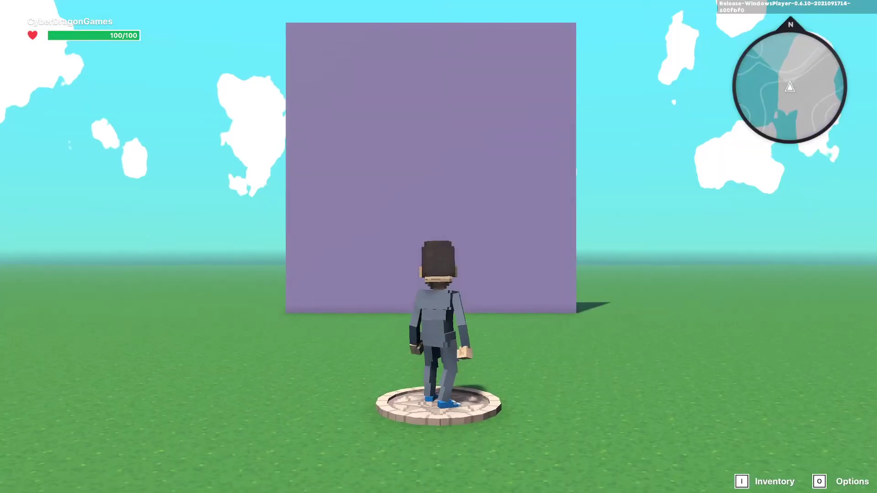
pyautogui.press('a')
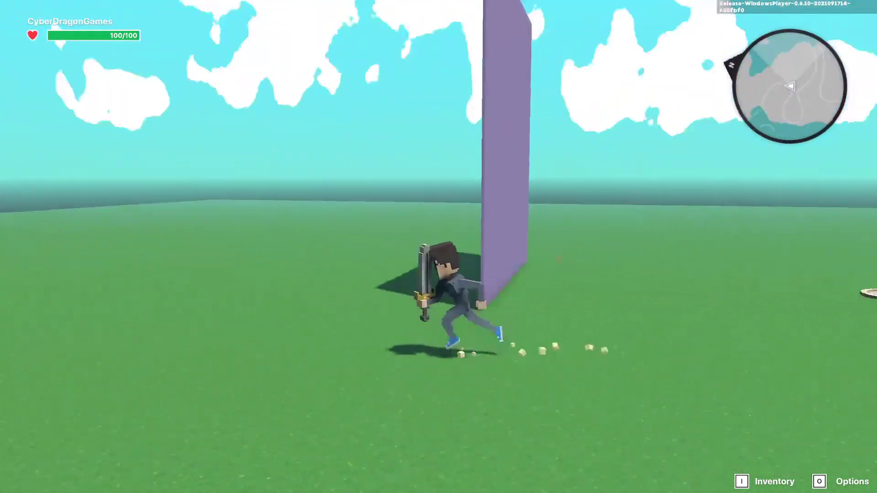
pyautogui.press('d')
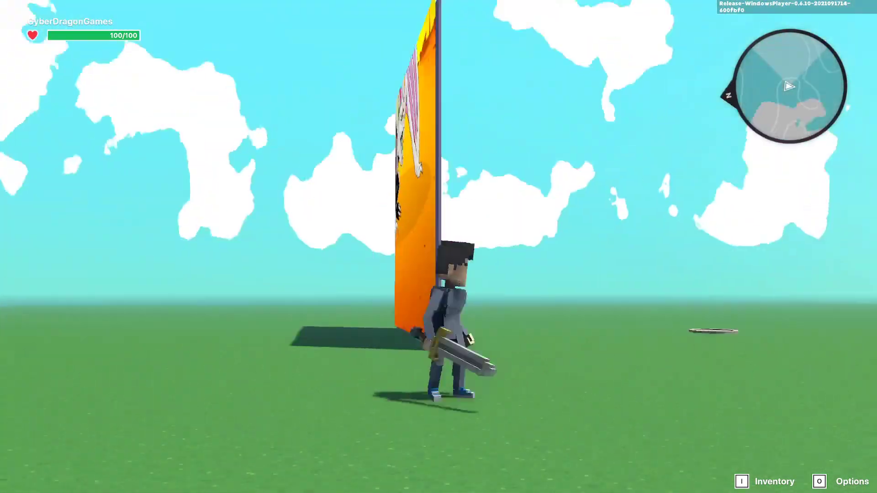
pyautogui.press('a')
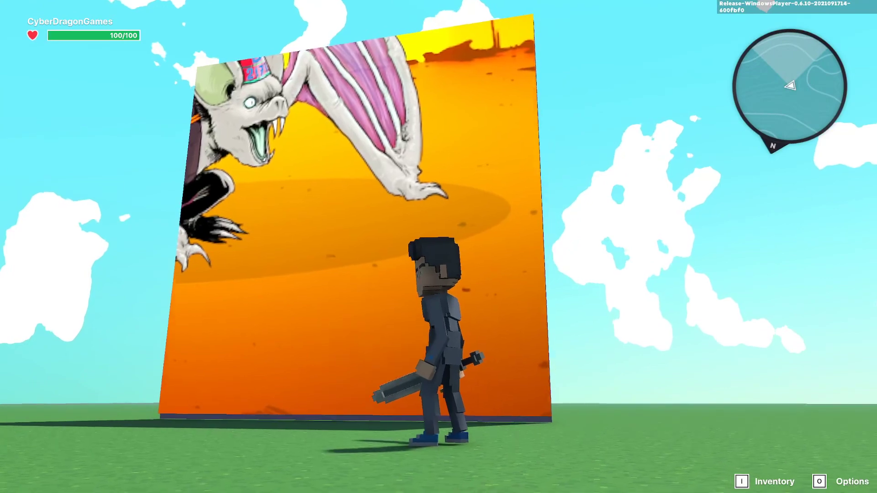
pyautogui.press('d')
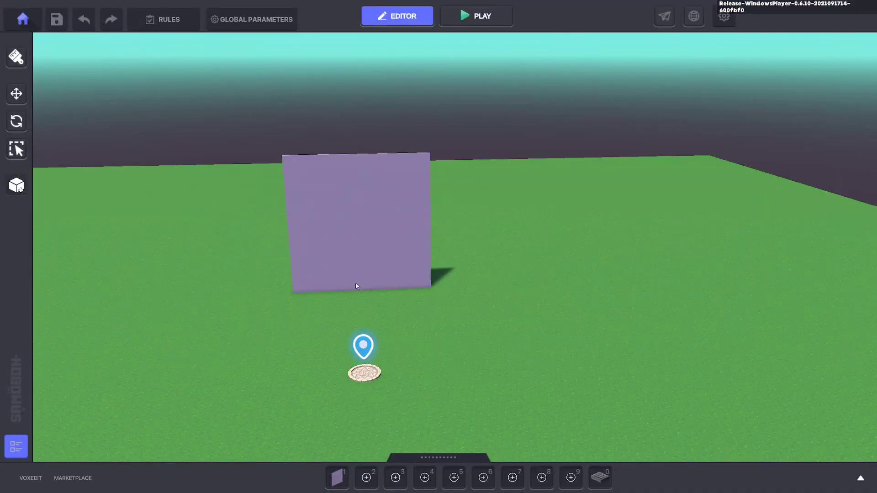
# Rotate the placed frame 180 degrees about the Y axis so its image side faces the spawn point.
pyautogui.click(356, 285)
pyautogui.click(16, 121)
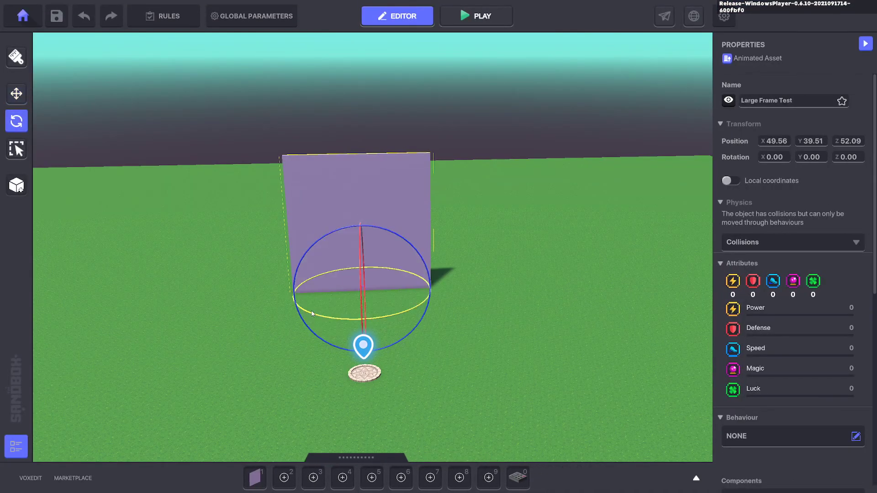
pyautogui.press('w')
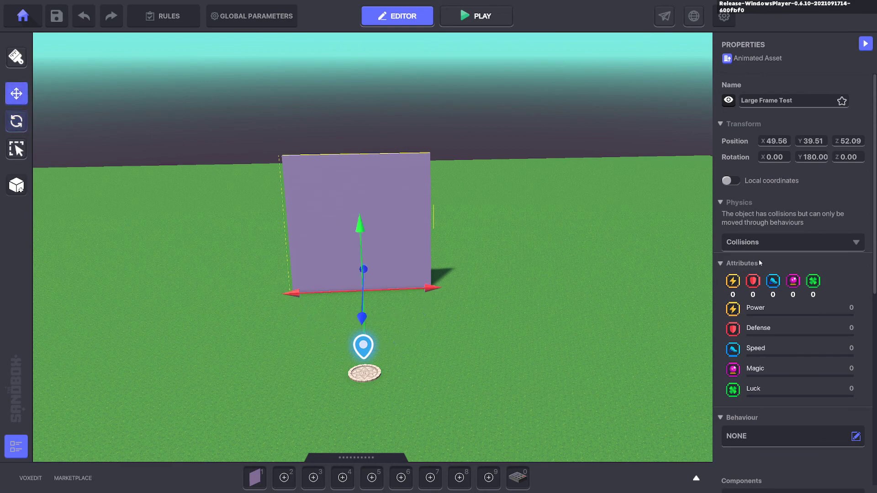
# Set the NFTImage component's scale mode to Resize.
pyautogui.scroll(-5, 823, 295)
pyautogui.click(809, 296)
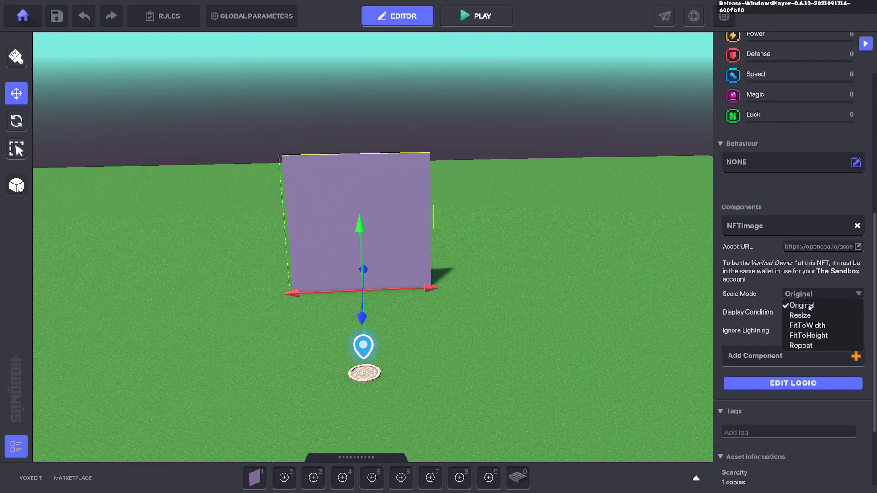
pyautogui.click(803, 316)
# Playtest again and walk up to and back from the frame to examine how the NFT image fits, ending in the editor.
pyautogui.hotkey('ctrl', 'p')
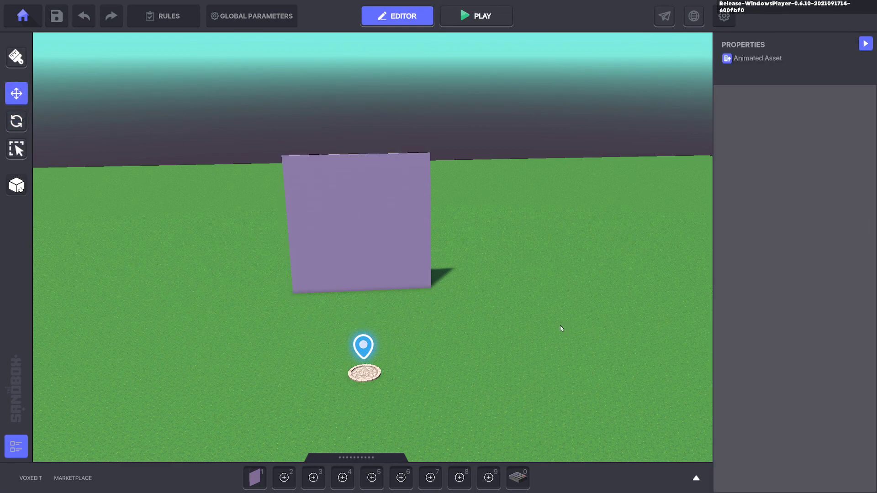
pyautogui.press('a')
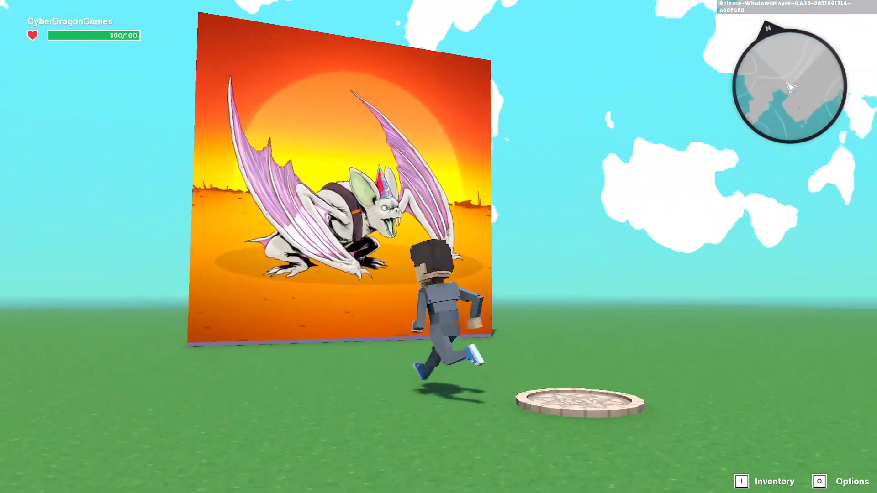
pyautogui.press('w')
pyautogui.press('d')
pyautogui.press('1')
pyautogui.press('d')
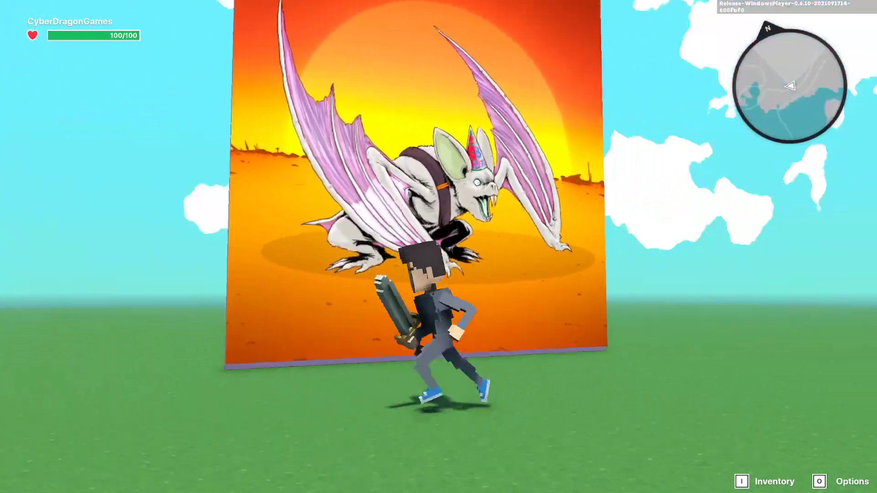
pyautogui.press('w')
pyautogui.press('d')
pyautogui.press('a')
pyautogui.press('w')
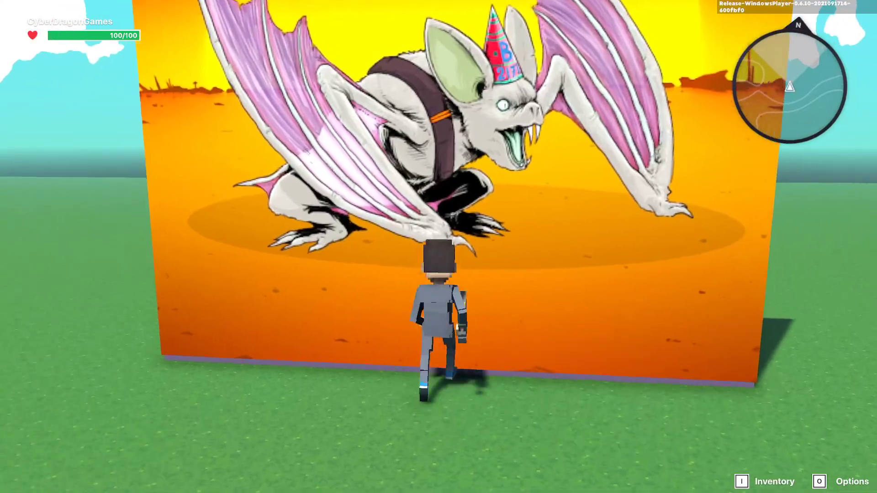
pyautogui.press('s')
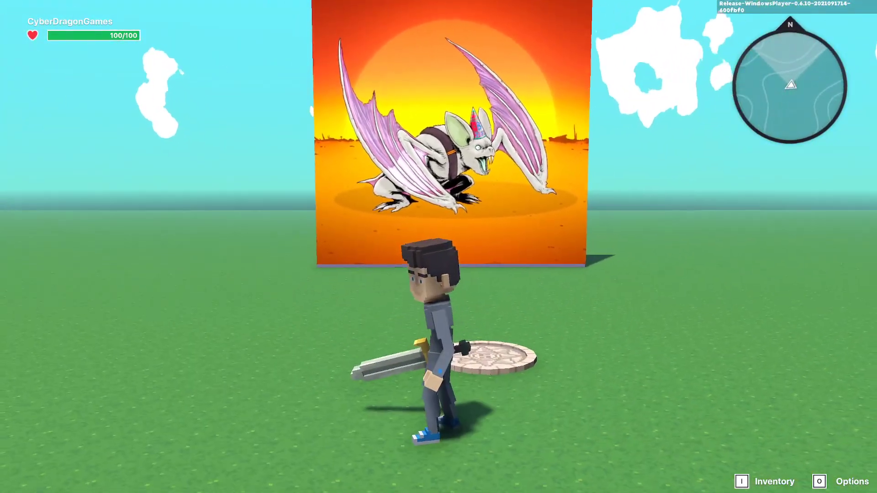
pyautogui.press('Escape')
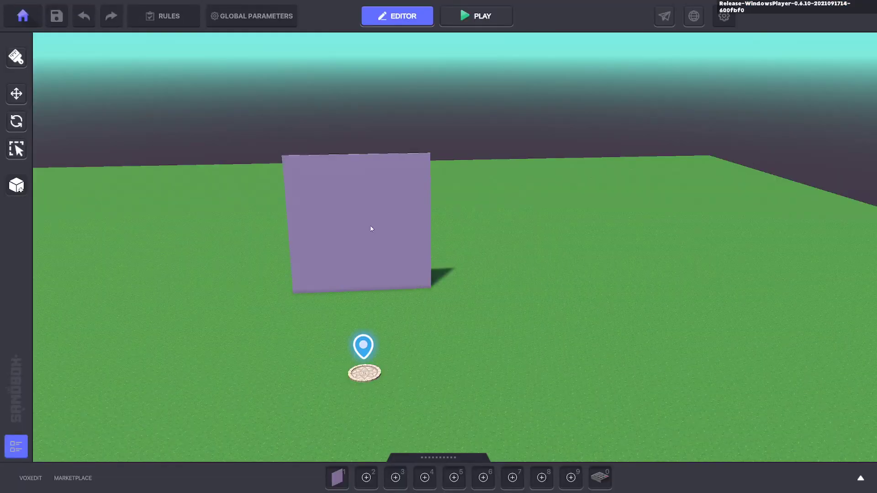
# Lower the frame slightly into the ground, to a Y position of about 39.34.
pyautogui.click(360, 228)
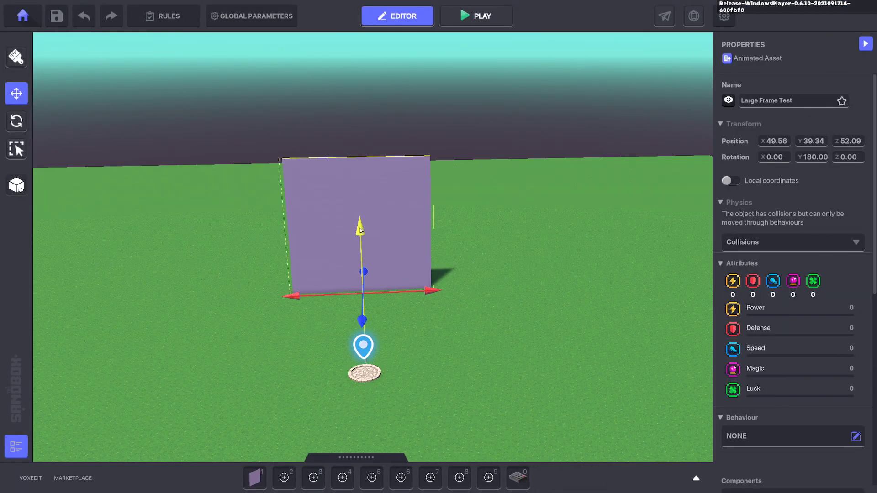
# Playtest the lowered frame and compare its image with the original NFT on the OpenSea page, returning to the game.
pyautogui.hotkey('ctrl', 'p')
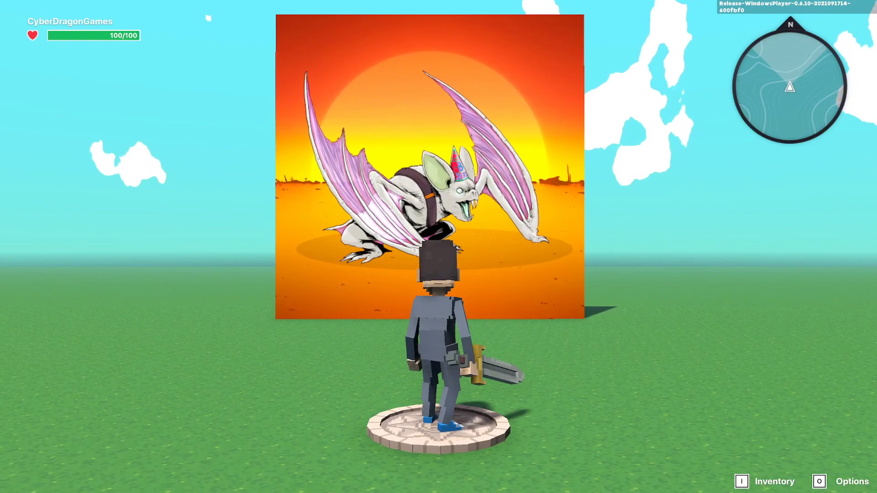
pyautogui.hotkey('alt', 'Tab')
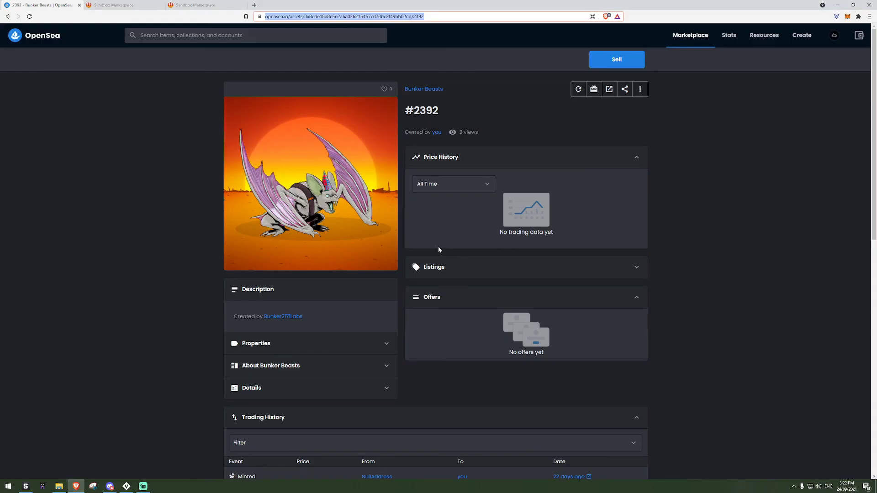
pyautogui.hotkey('alt', 'Tab')
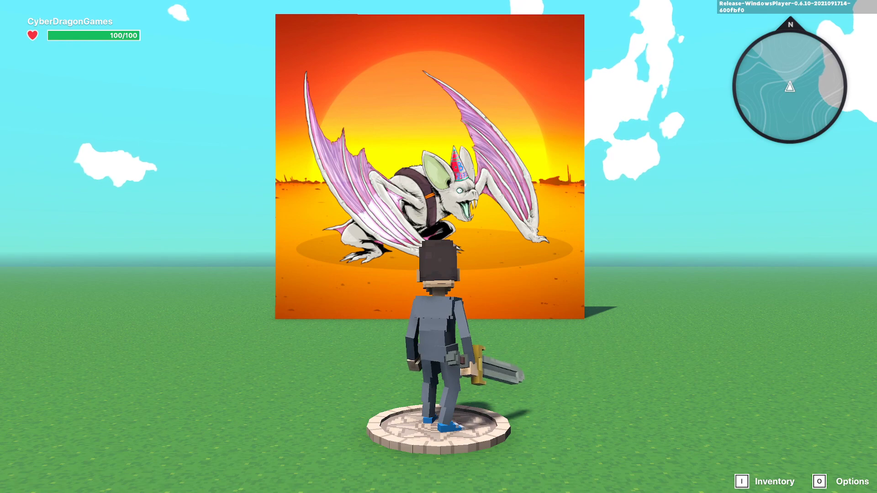